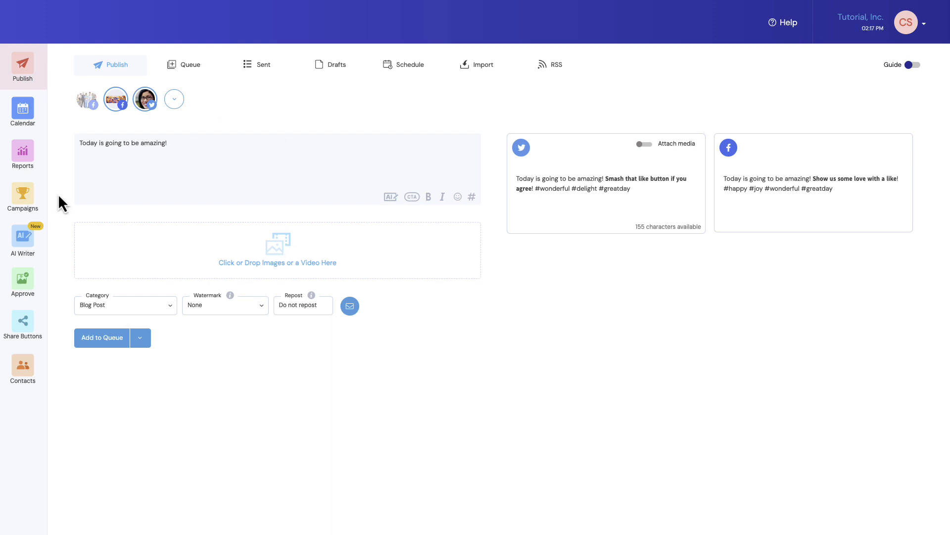
- Add a new post category named "Black Friday event" with the bright red-orange calendar color
{"action": "left_click", "coordinate": [126, 311]}
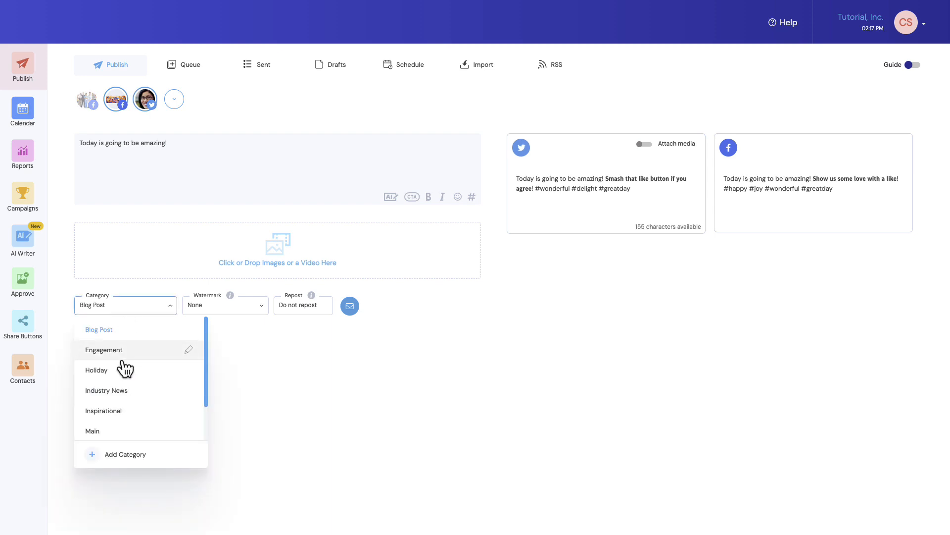
{"action": "scroll", "coordinate": [125, 367], "scroll_direction": "down", "scroll_amount": 1}
{"action": "scroll", "coordinate": [125, 368], "scroll_direction": "up", "scroll_amount": 1}
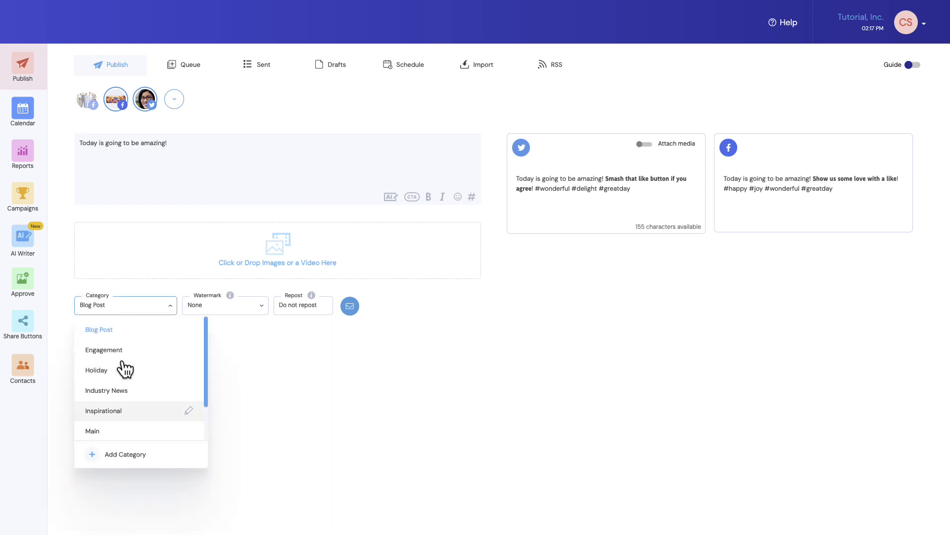
{"action": "scroll", "coordinate": [131, 366], "scroll_direction": "down", "scroll_amount": 1}
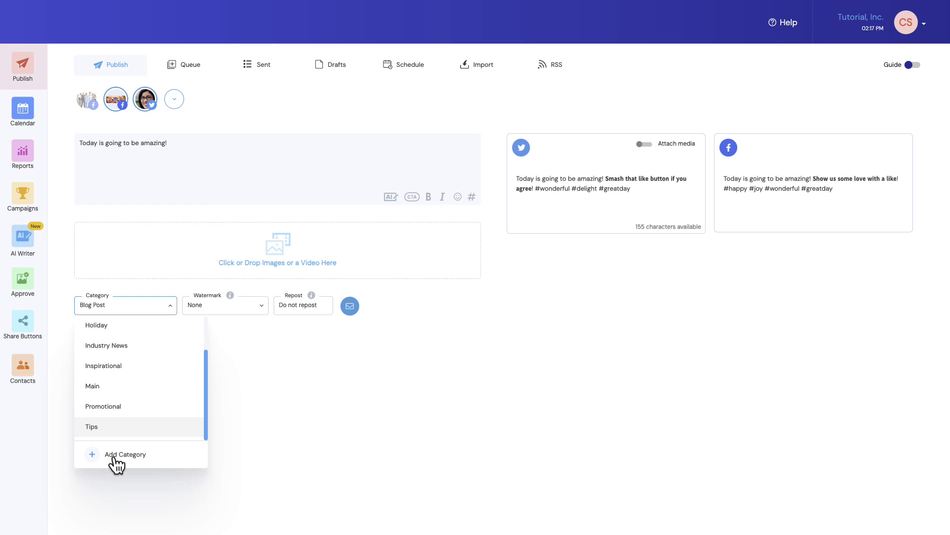
{"action": "left_click", "coordinate": [123, 455]}
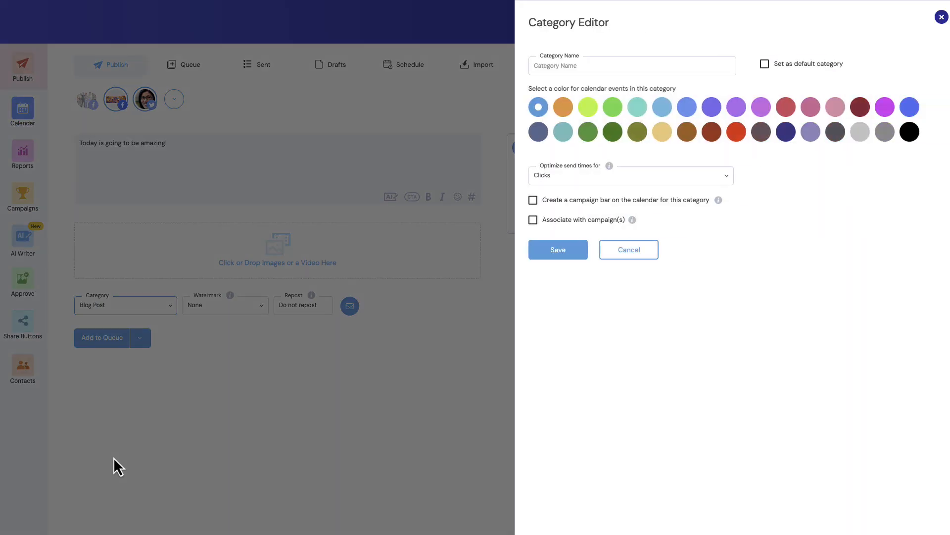
{"action": "left_click", "coordinate": [554, 64]}
{"action": "type", "text": "Blac"}
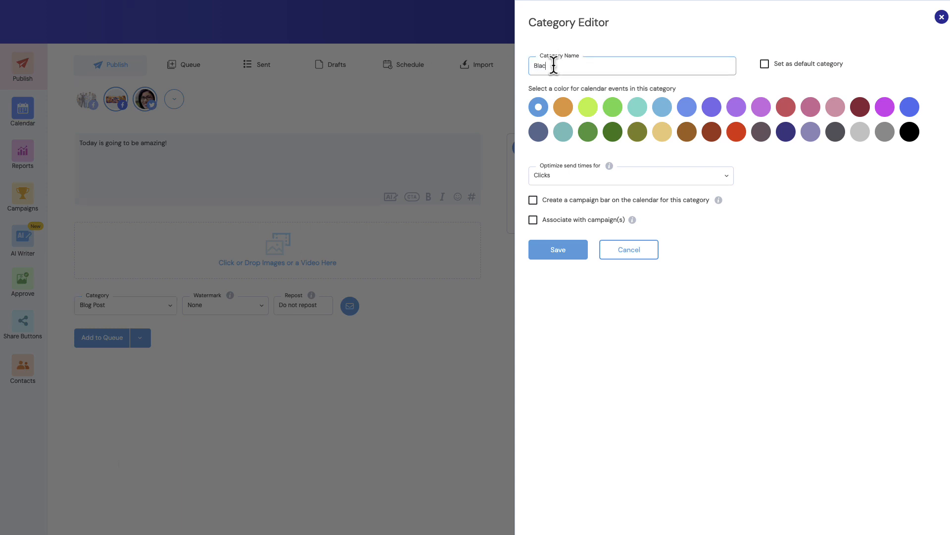
{"action": "type", "text": "k Friday event"}
{"action": "left_click", "coordinate": [736, 132]}
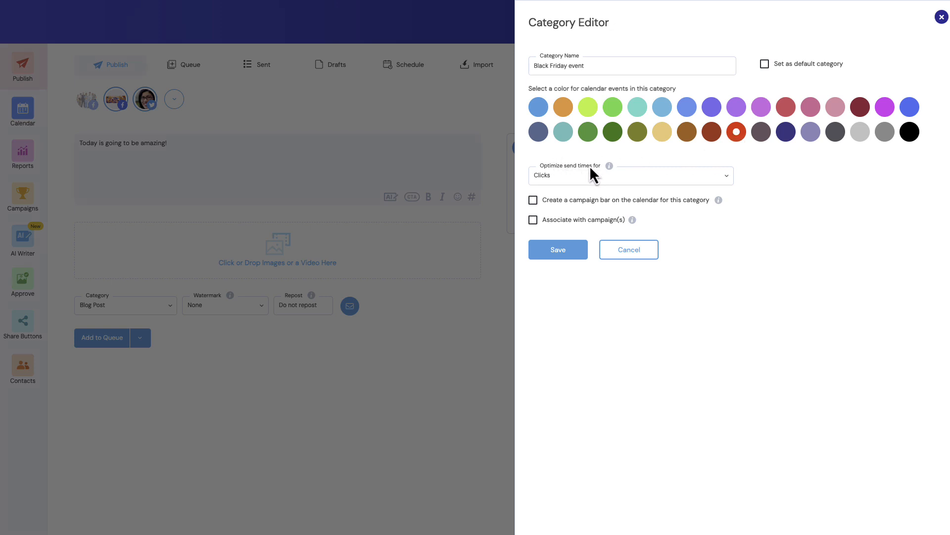
- Optimize the category's send times for Sales and enable its campaign bar on the calendar
{"action": "left_click", "coordinate": [566, 179]}
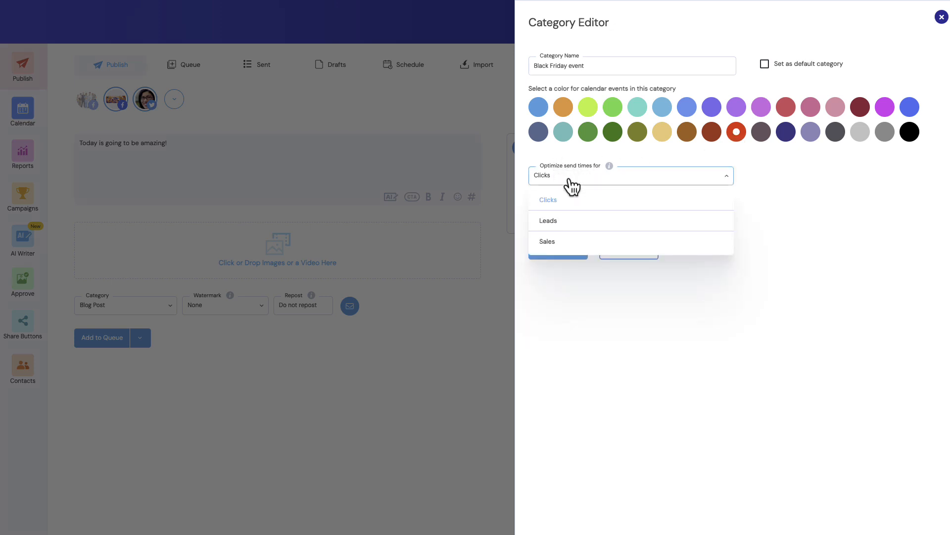
{"action": "left_click", "coordinate": [559, 242]}
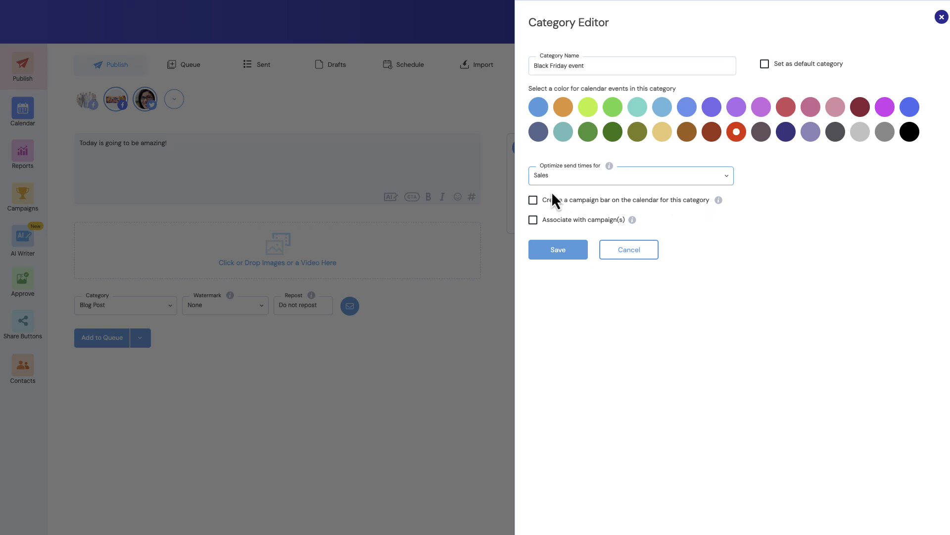
{"action": "left_click", "coordinate": [533, 202]}
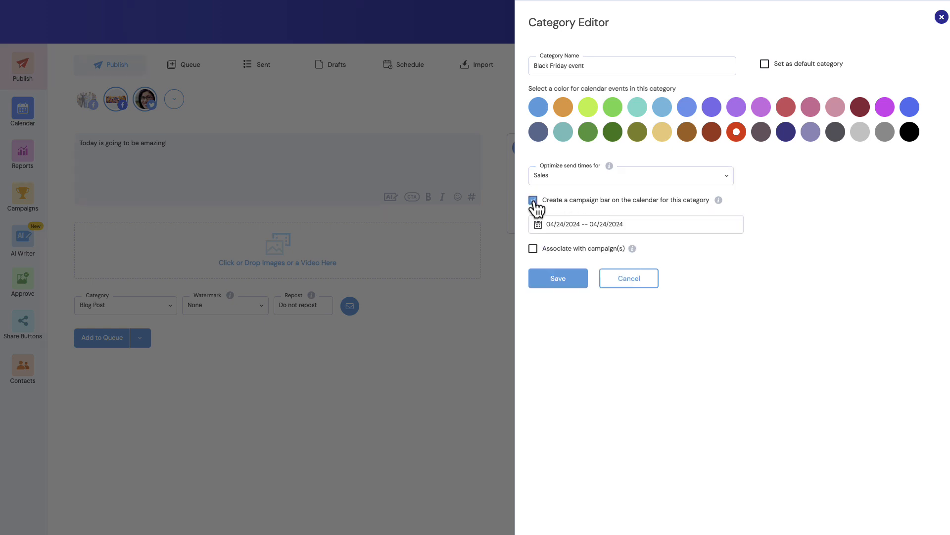
- Set the campaign bar's start date to 11/01/2024
{"action": "left_click", "coordinate": [606, 225]}
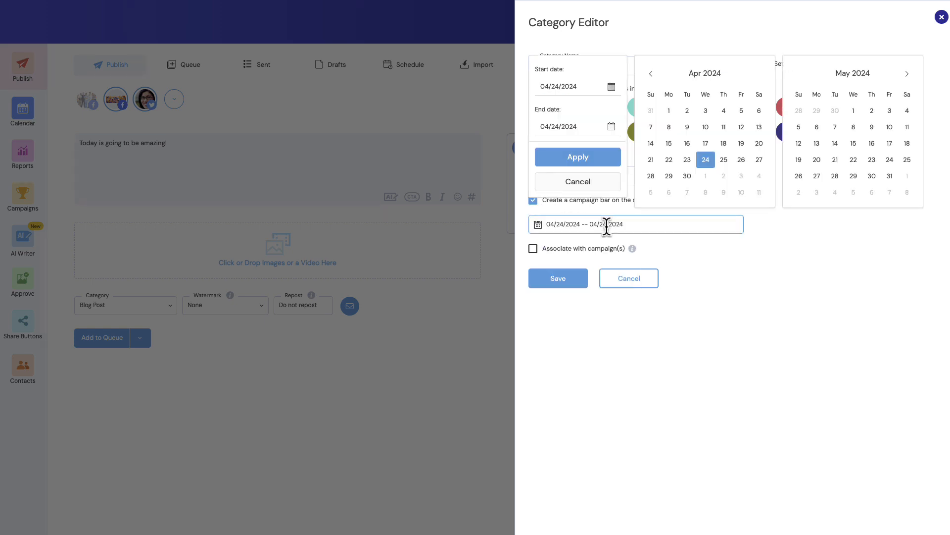
{"action": "left_click", "coordinate": [571, 86]}
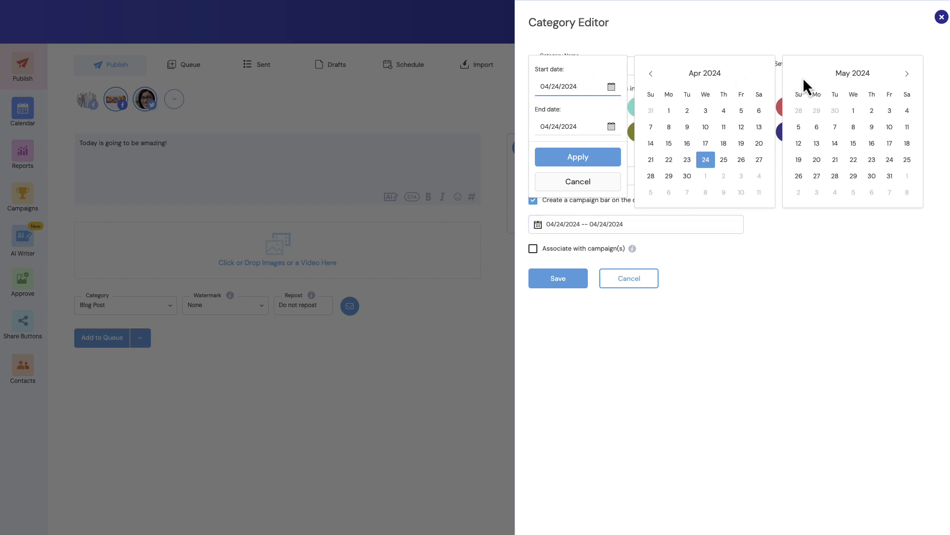
{"action": "left_click", "coordinate": [908, 79]}
{"action": "left_click", "coordinate": [908, 79]}
{"action": "left_click", "coordinate": [909, 79]}
{"action": "left_click", "coordinate": [909, 79]}
{"action": "left_click", "coordinate": [908, 79]}
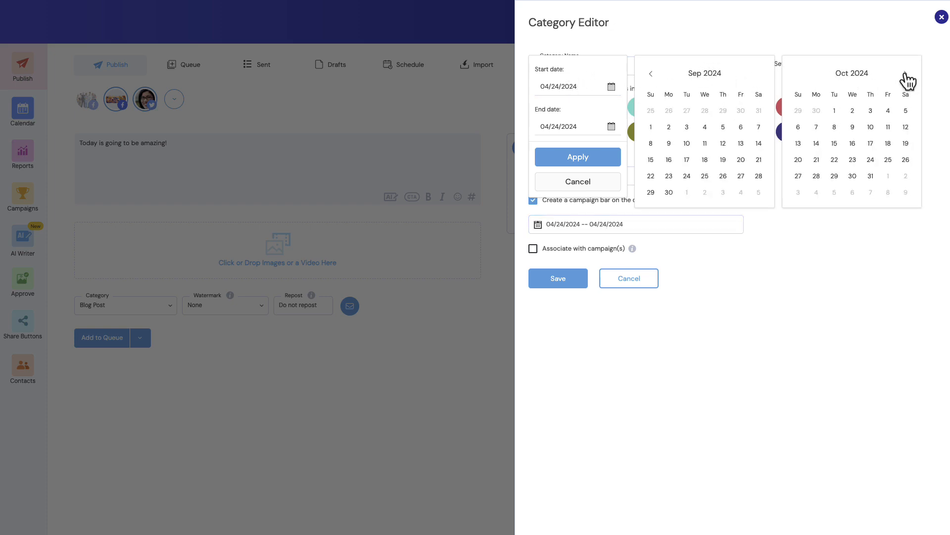
{"action": "left_click", "coordinate": [909, 79]}
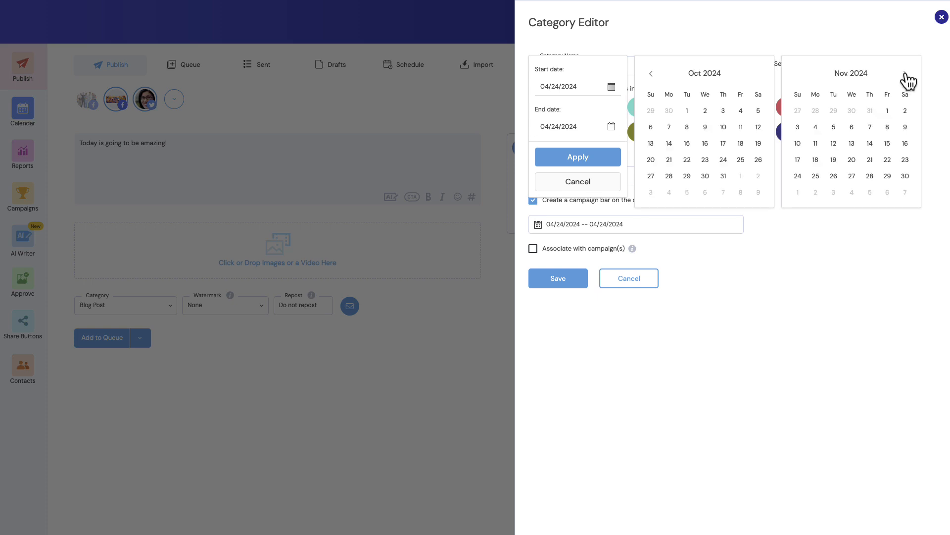
{"action": "left_click", "coordinate": [888, 112]}
- Set the campaign bar's end date to 12/02/2024 and apply the date range
{"action": "left_click", "coordinate": [572, 128]}
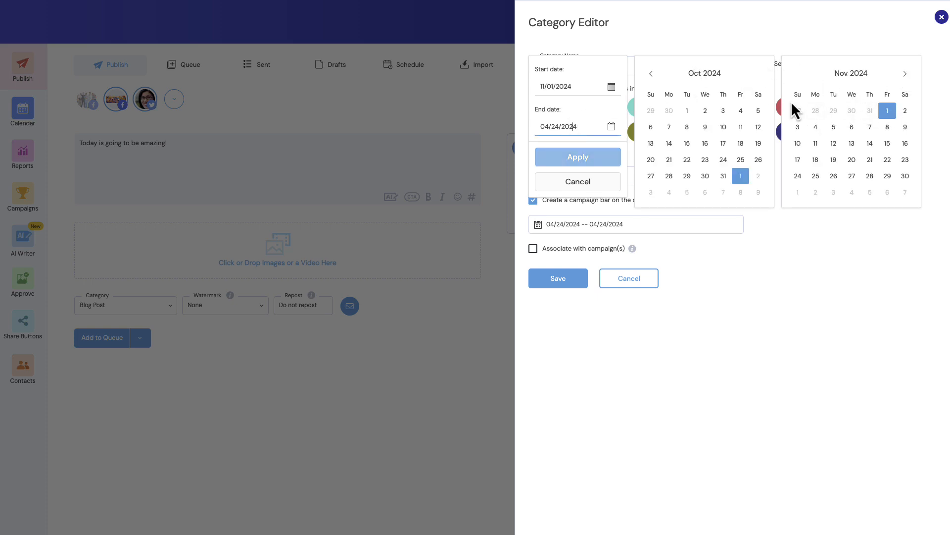
{"action": "left_click", "coordinate": [906, 75]}
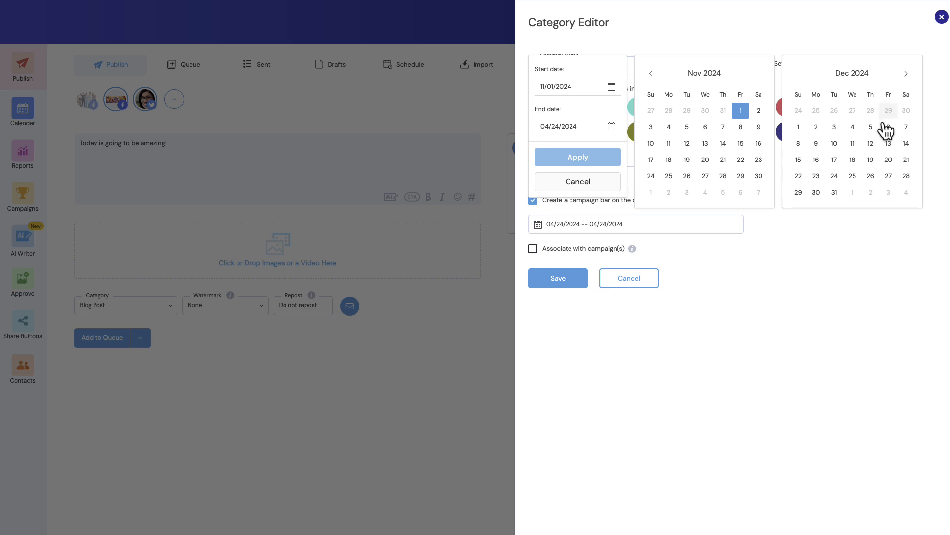
{"action": "left_click", "coordinate": [816, 129]}
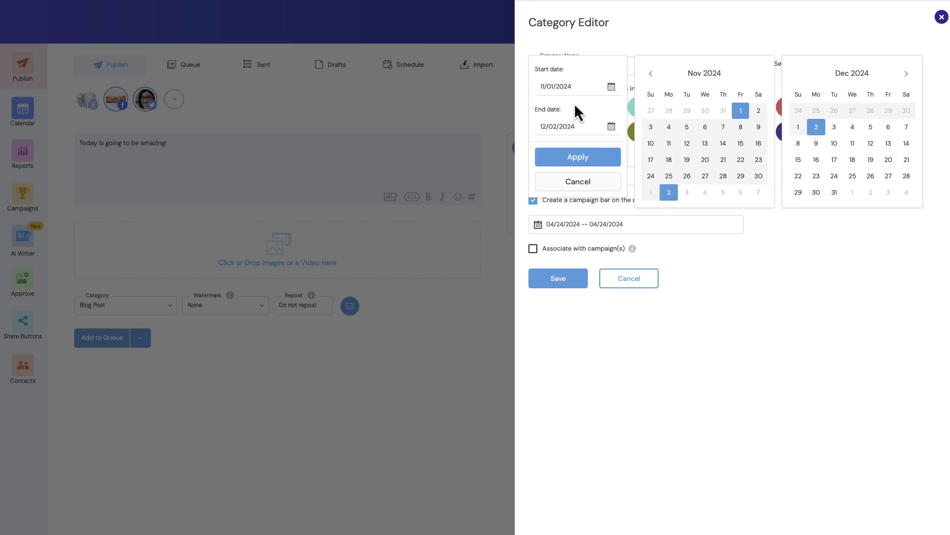
{"action": "left_click", "coordinate": [572, 165]}
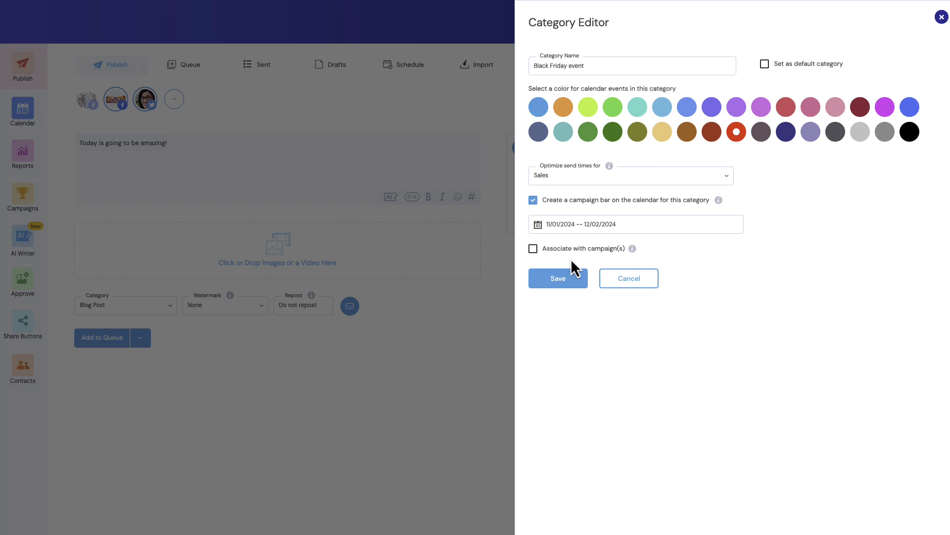
- Try the campaign association option, turn it back off, and save the category
{"action": "left_click", "coordinate": [533, 249]}
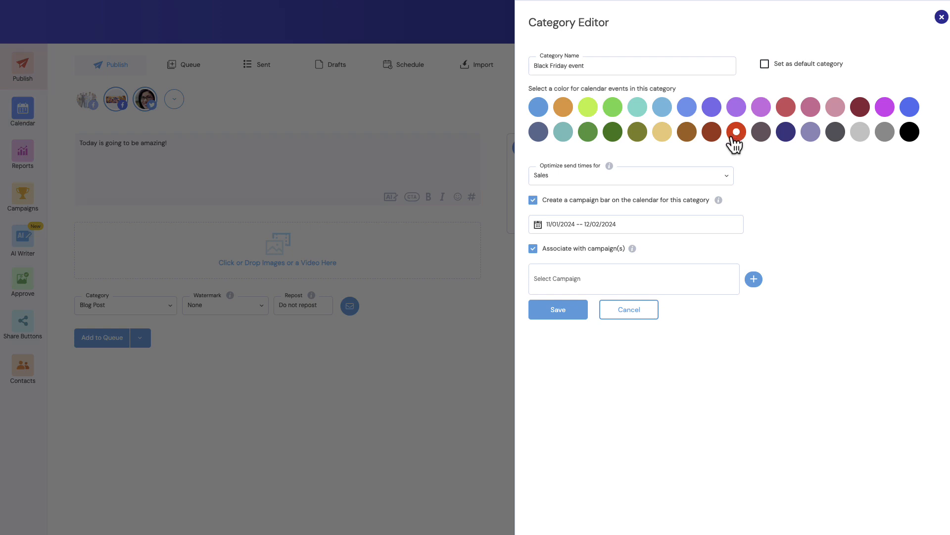
{"action": "left_click", "coordinate": [534, 248]}
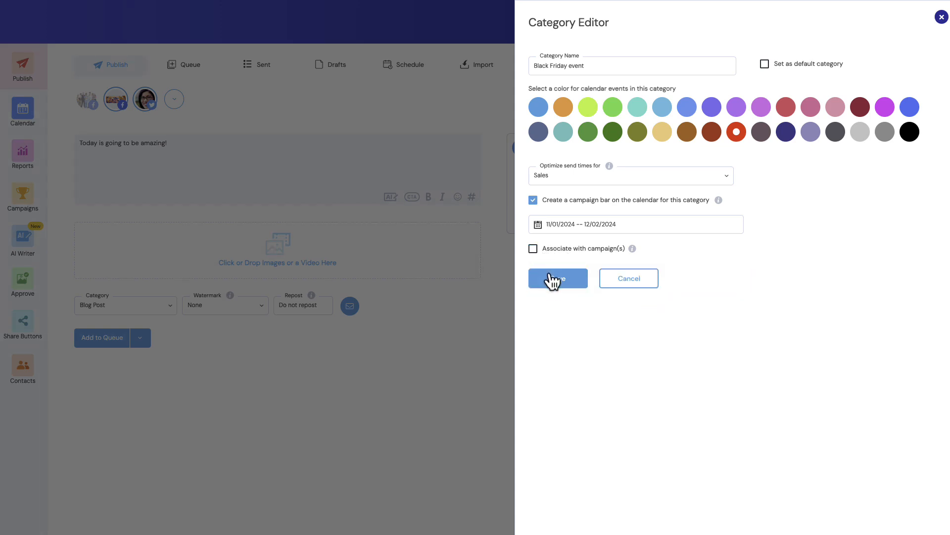
{"action": "left_click", "coordinate": [552, 280]}
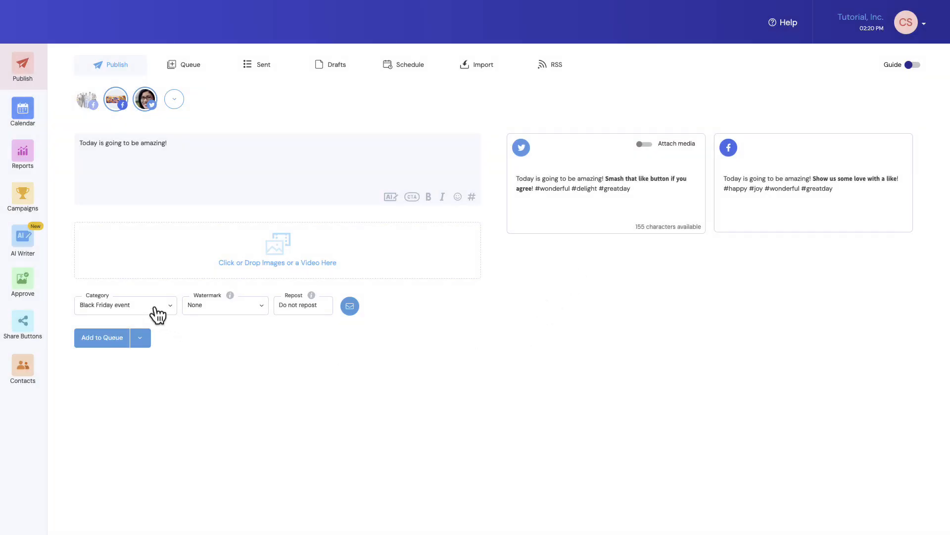
- Look through the post's category list for the Black Friday event category
{"action": "left_click", "coordinate": [135, 310]}
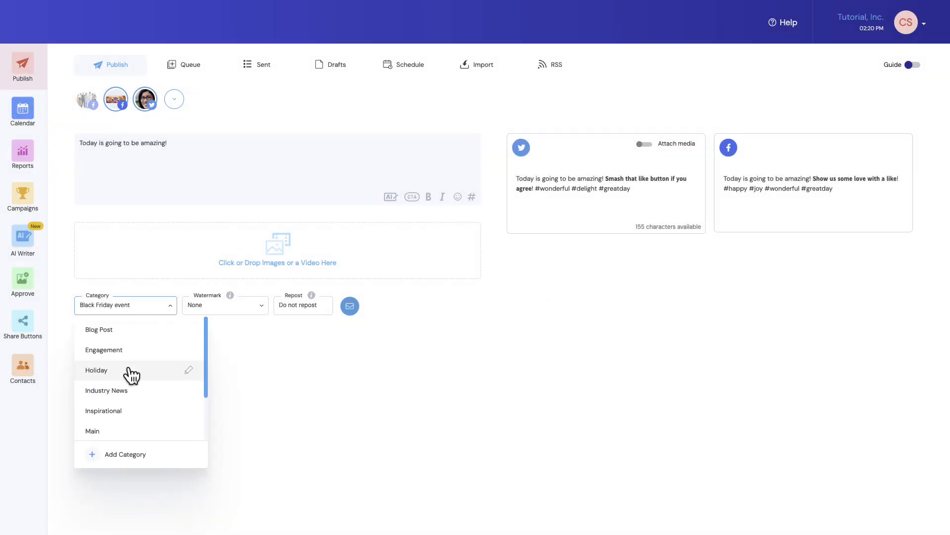
{"action": "scroll", "coordinate": [127, 380], "scroll_direction": "down", "scroll_amount": 3}
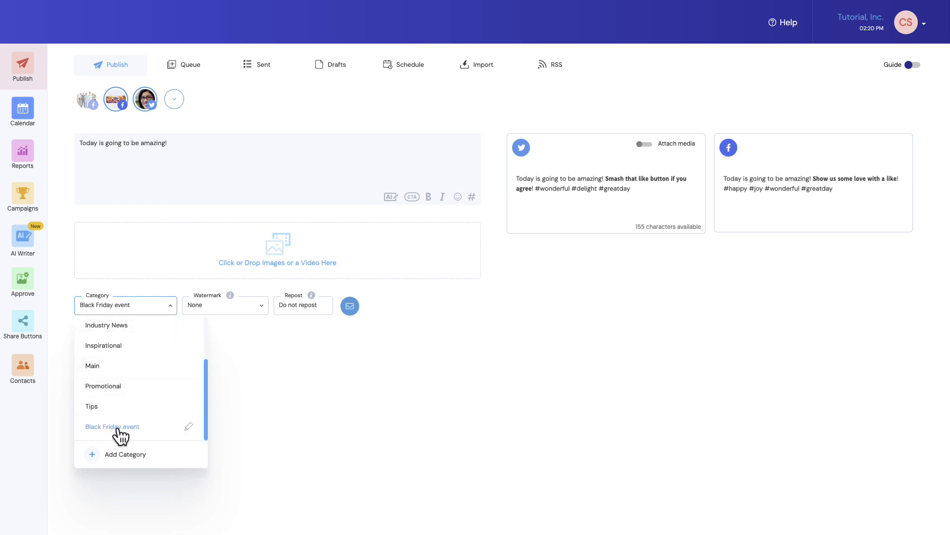